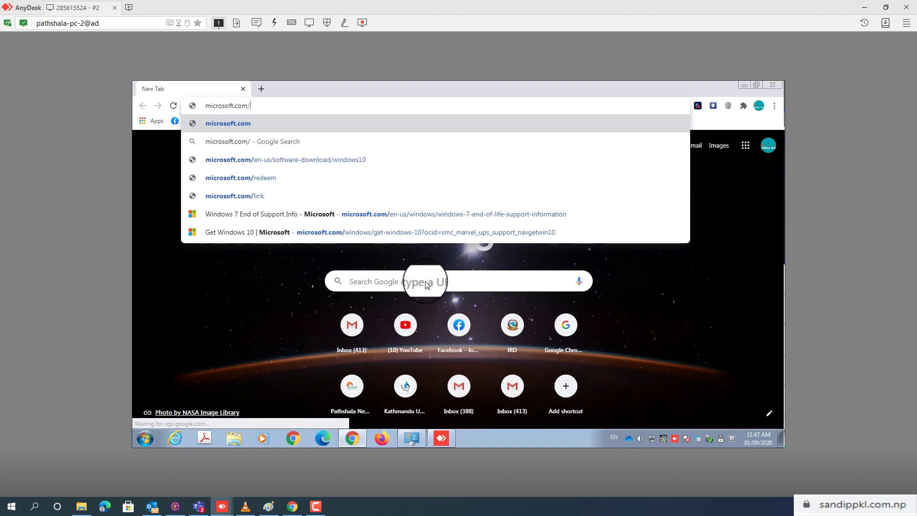
Step: Open the Windows 10 download page at microsoft.com/en-us/software-download/windows10
text(n-)
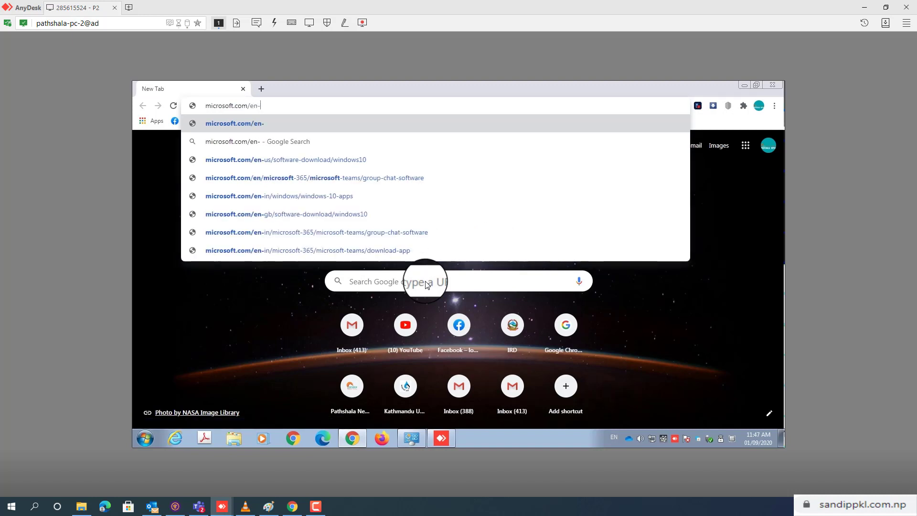
text(us/)
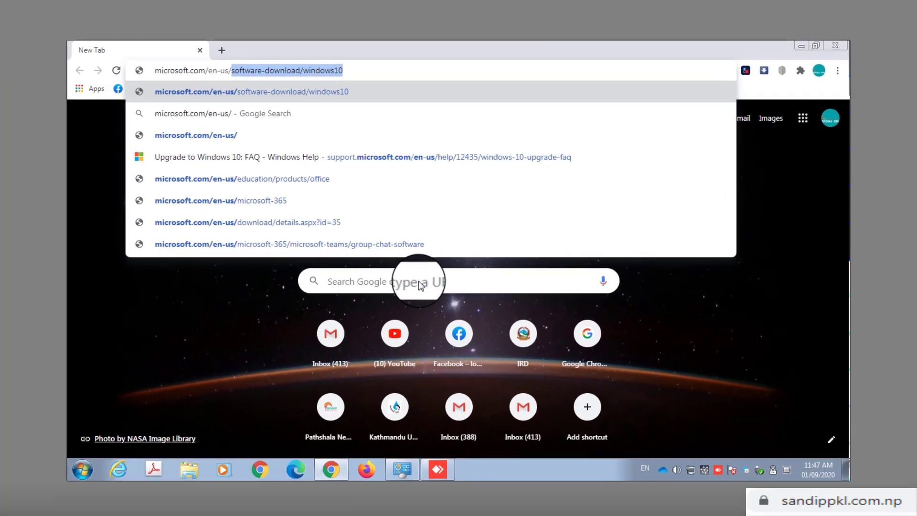
key(Right)
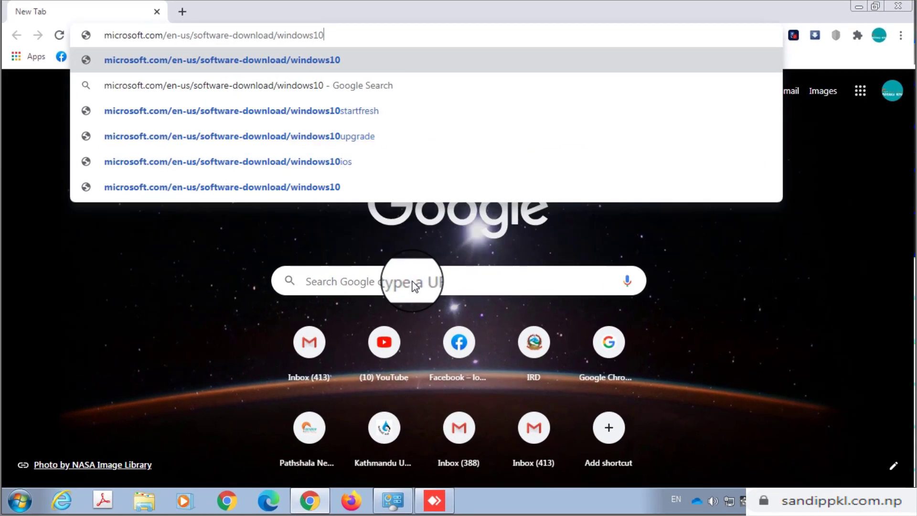
key(Return)
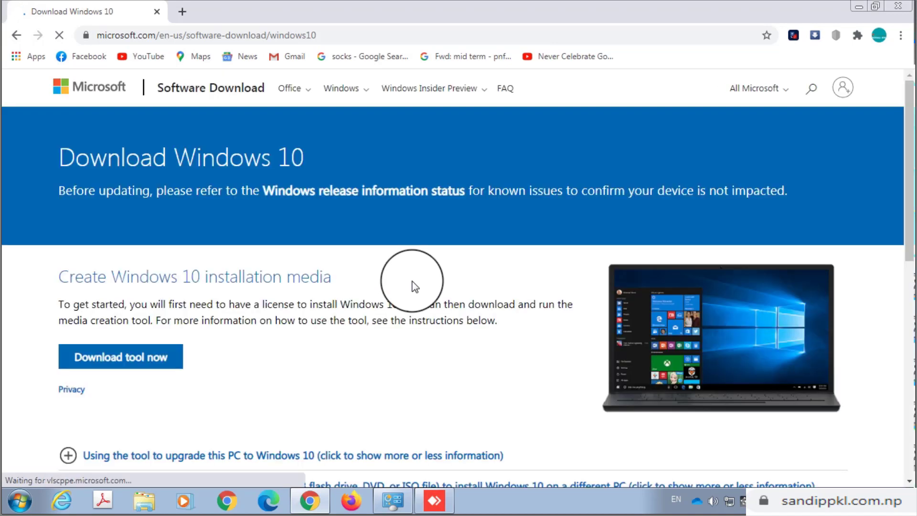
Step: Download the Windows 10 media creation tool and save MediaCreationTool2004 to the Desktop
click(84, 357)
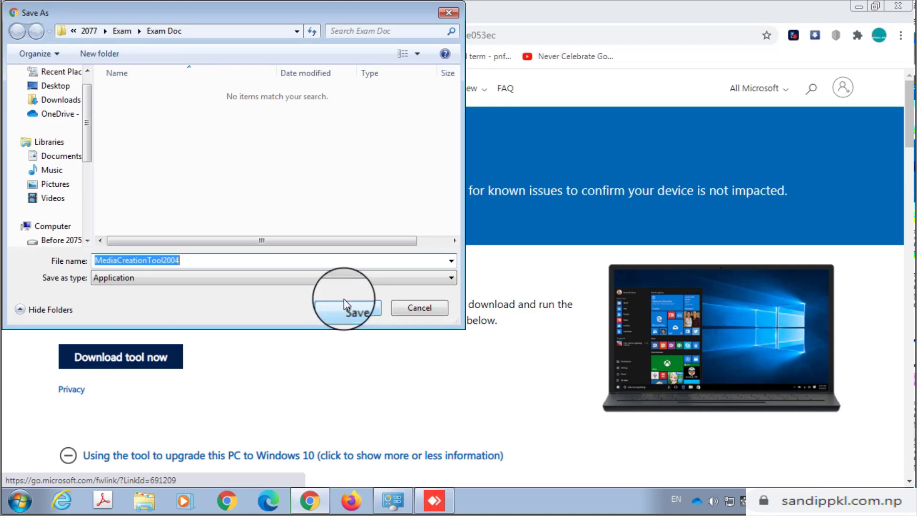
click(58, 86)
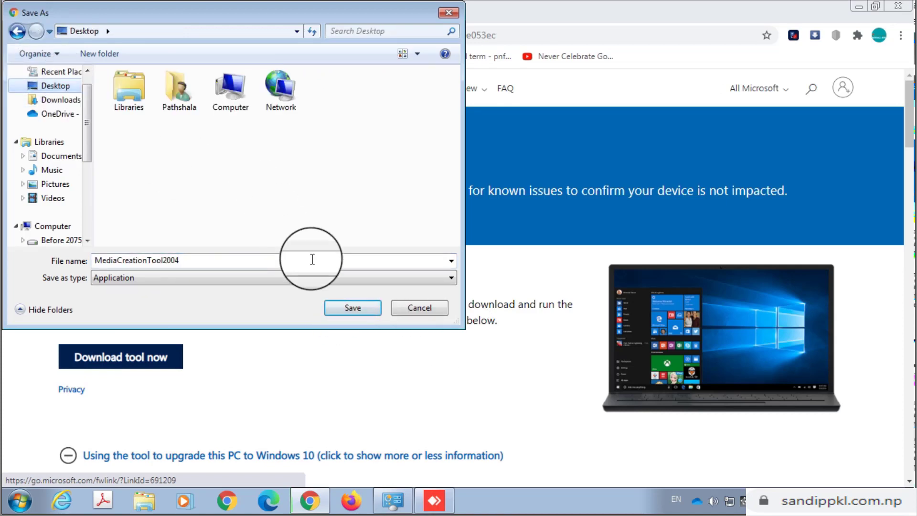
click(347, 309)
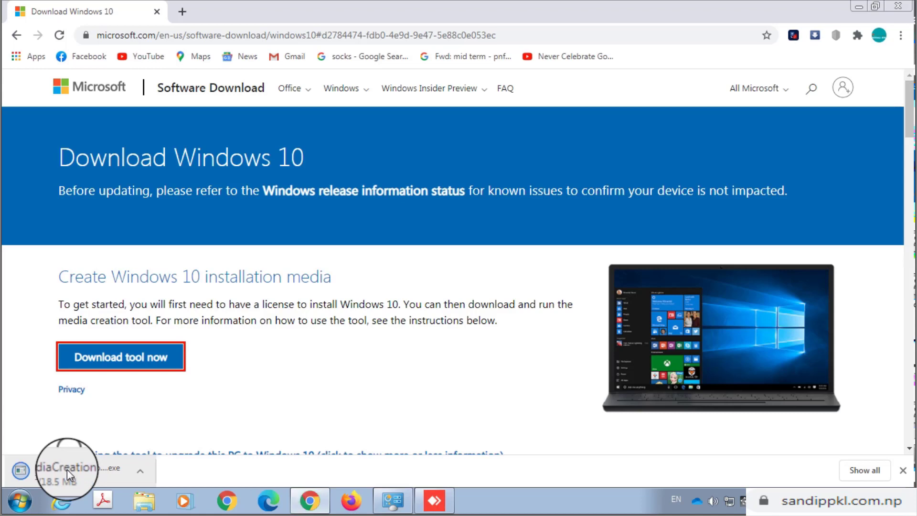
Step: Run the downloaded MediaCreationTool2004.exe and accept the media creation tool's license terms
click(66, 469)
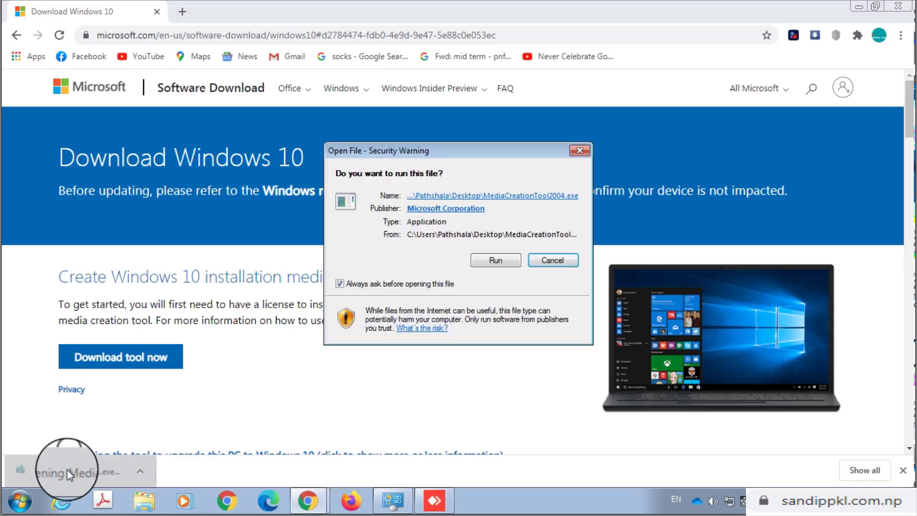
click(492, 263)
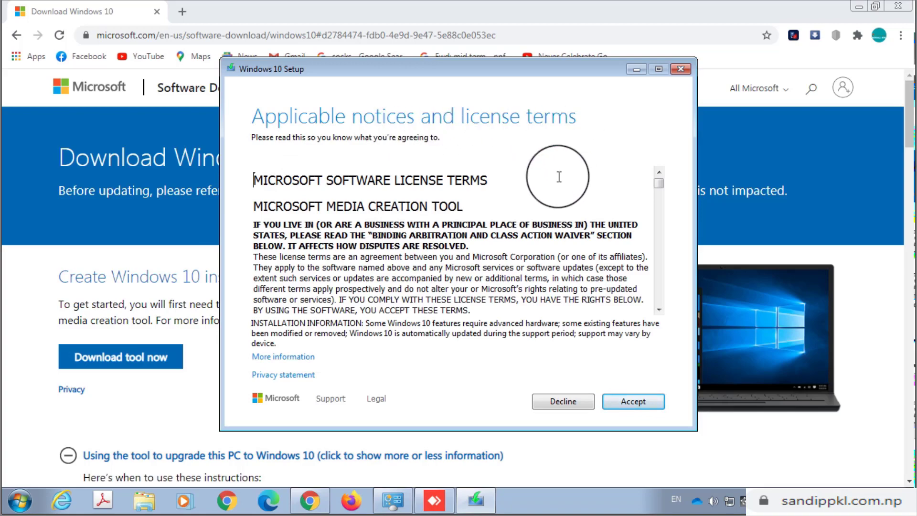
scroll(499, 235, down, 15)
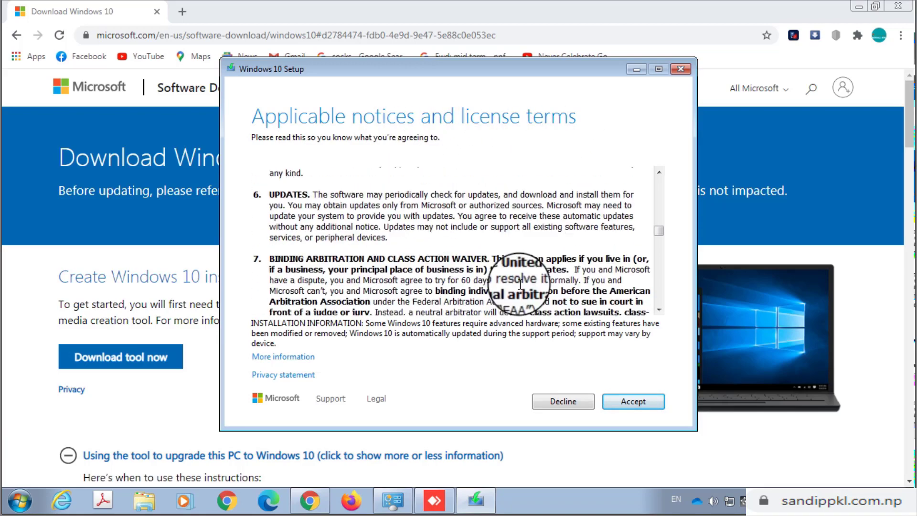
scroll(544, 286, down, 8)
click(629, 403)
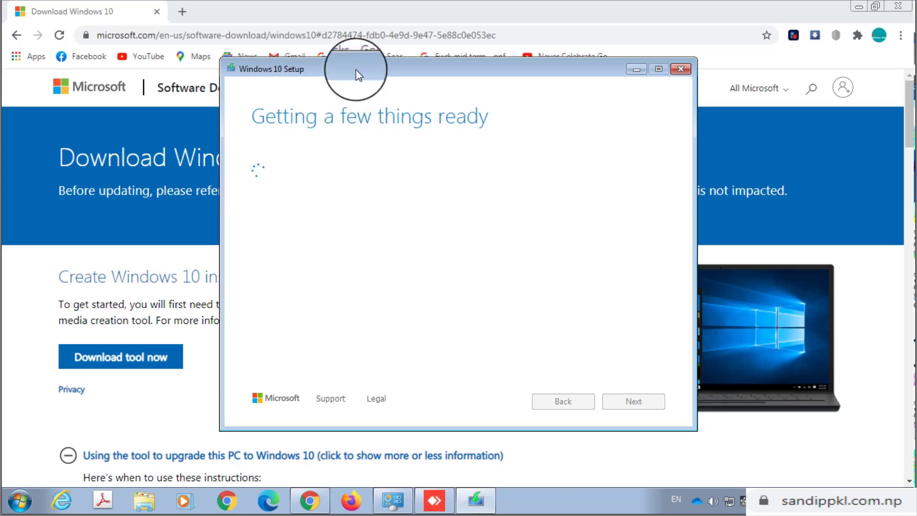
Step: Minimize the browser and reposition the Windows 10 Setup window near the middle of the desktop
drag(357, 70, 401, 22)
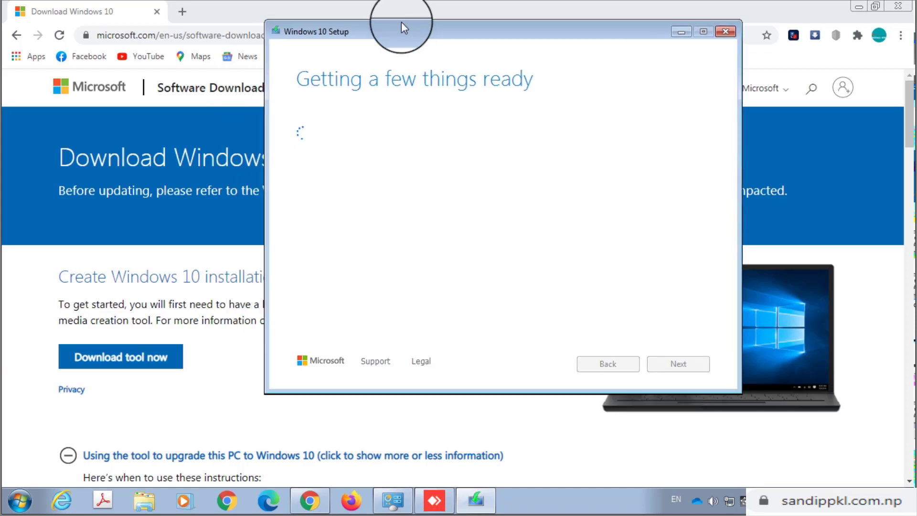
click(859, 8)
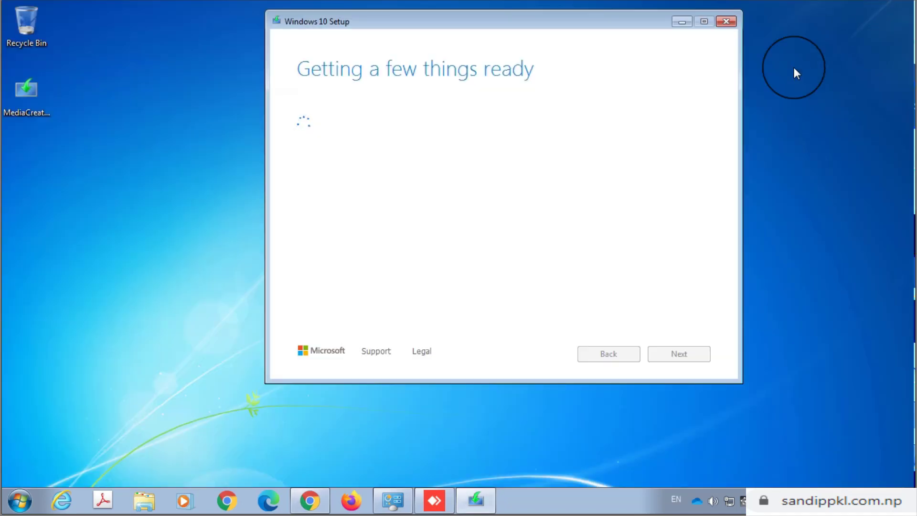
drag(516, 34, 470, 50)
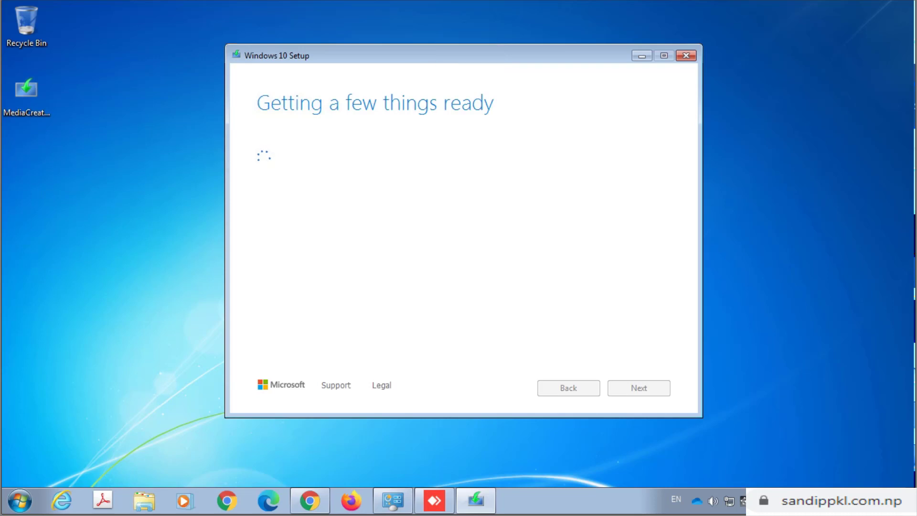
key(super)
key(super)
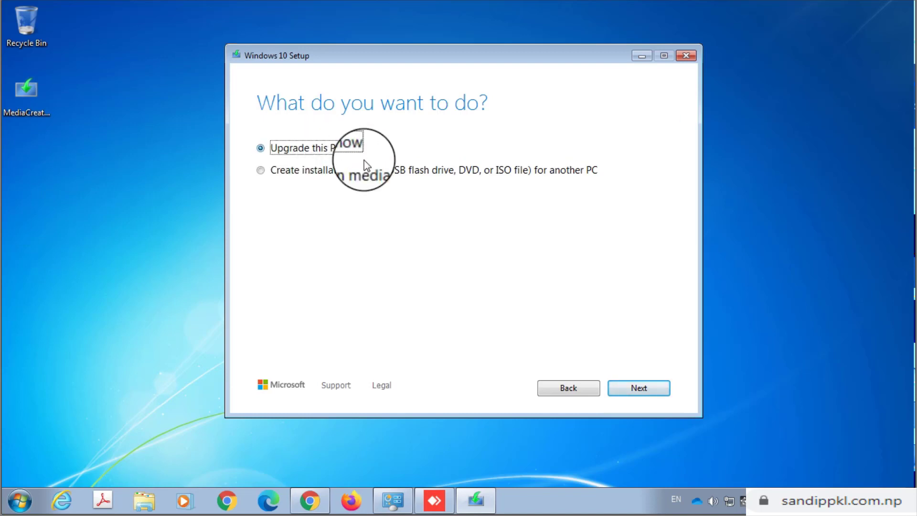
Step: Choose to upgrade this PC now and accept the Windows 10 license terms once the download finishes
click(635, 388)
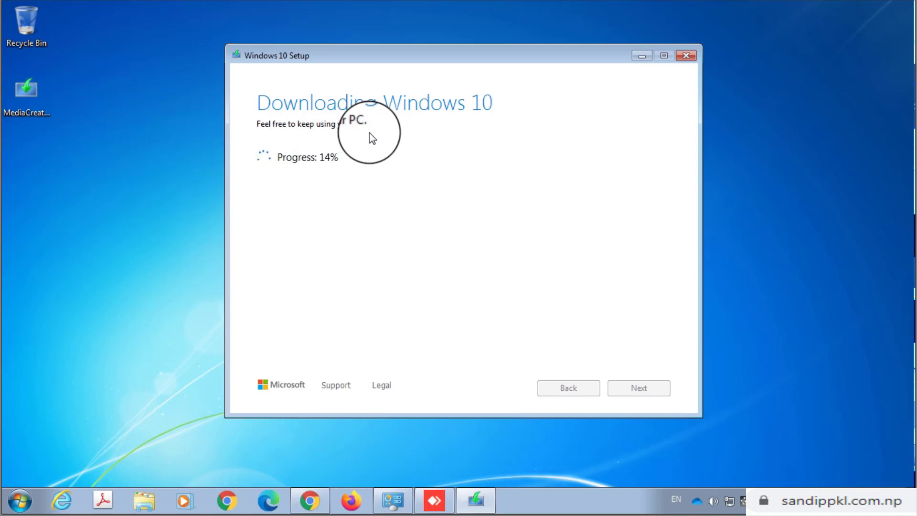
drag(456, 57, 457, 57)
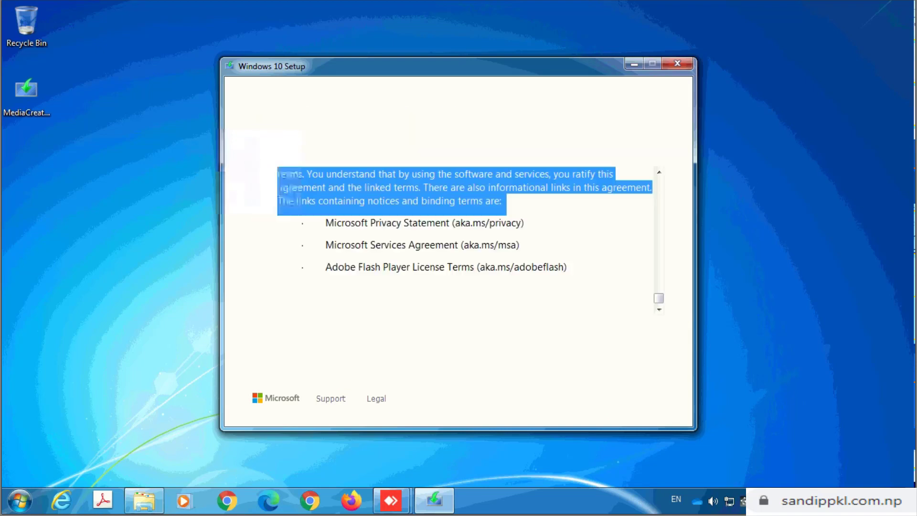
click(644, 401)
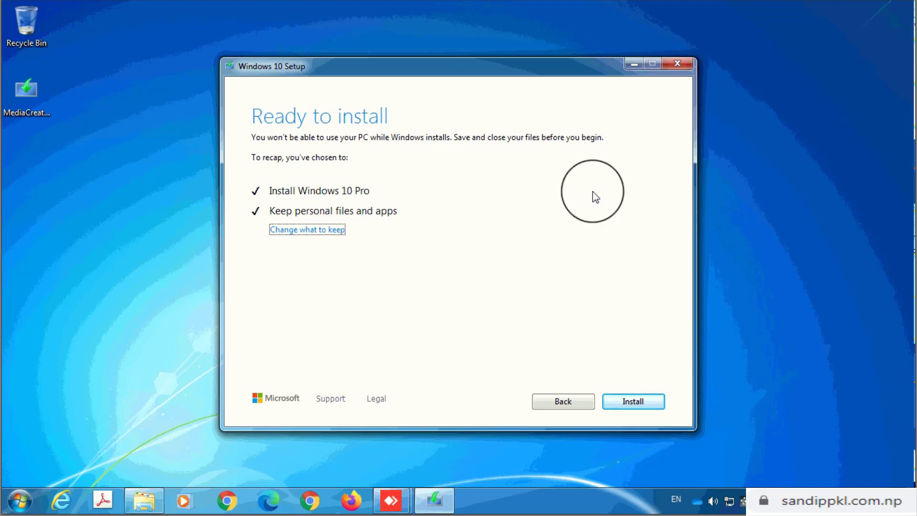
Step: Review the options for what to keep, retain personal files and apps, and start installing Windows 10 Pro
click(316, 231)
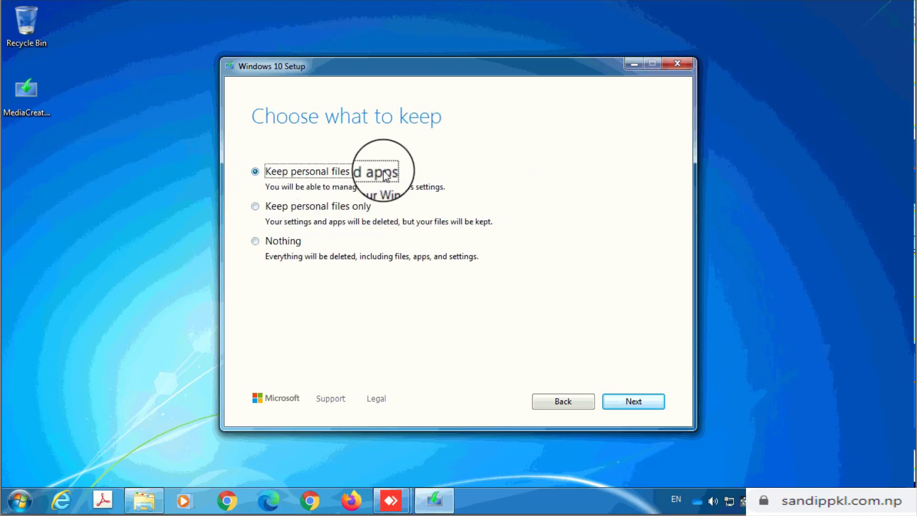
click(649, 404)
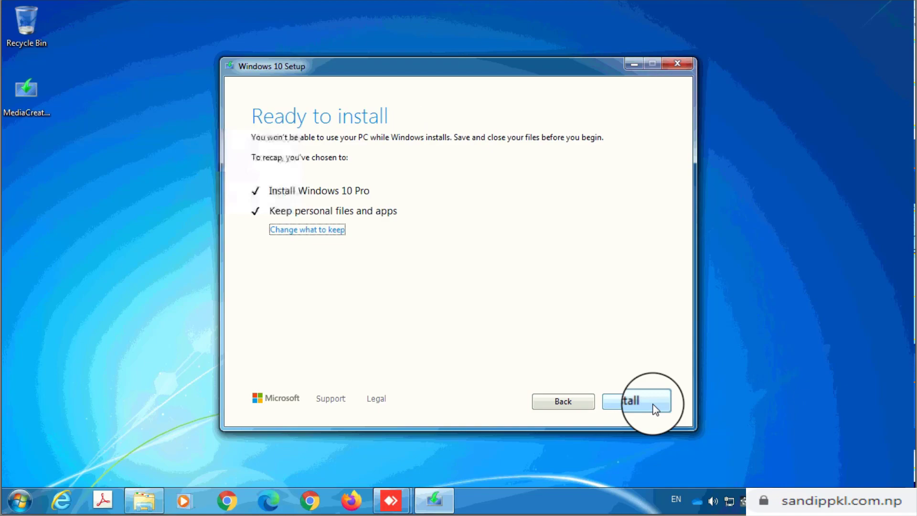
click(656, 409)
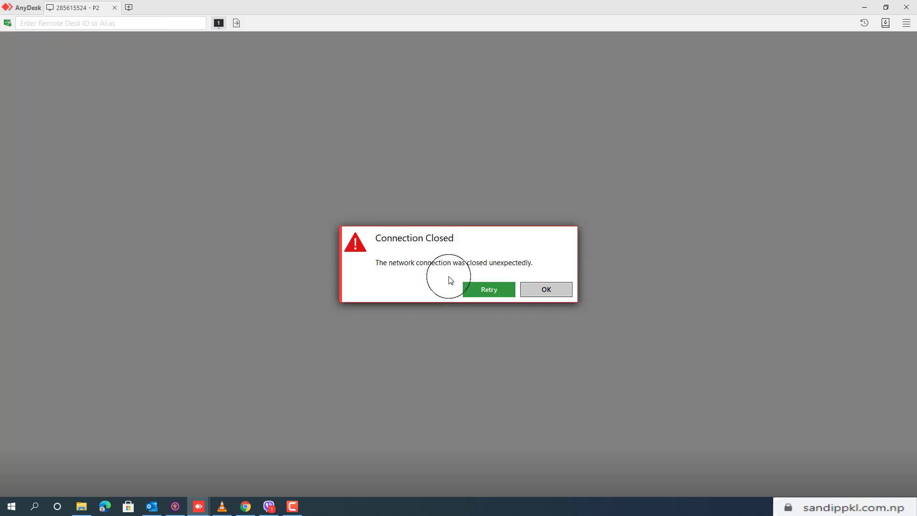
Step: Reconnect to the remote PC P2, using its recent session, and dismiss the Windows lock screen
click(483, 290)
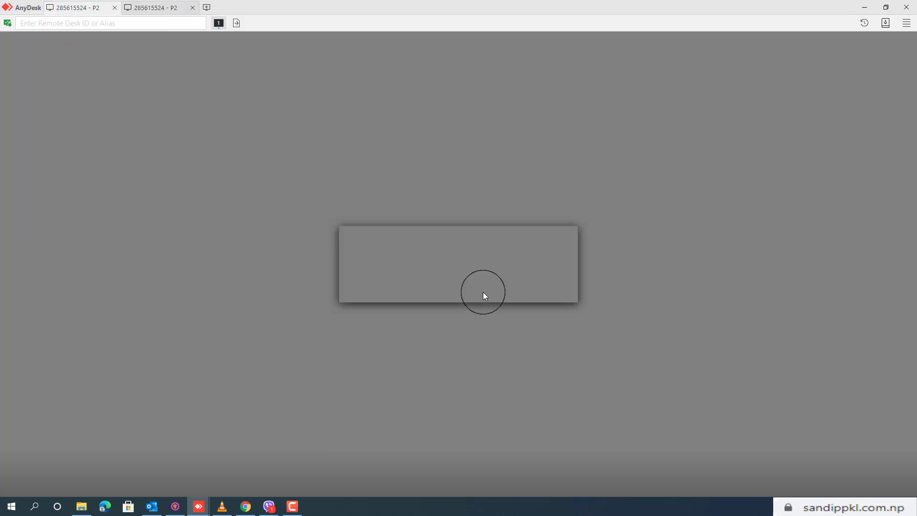
click(431, 307)
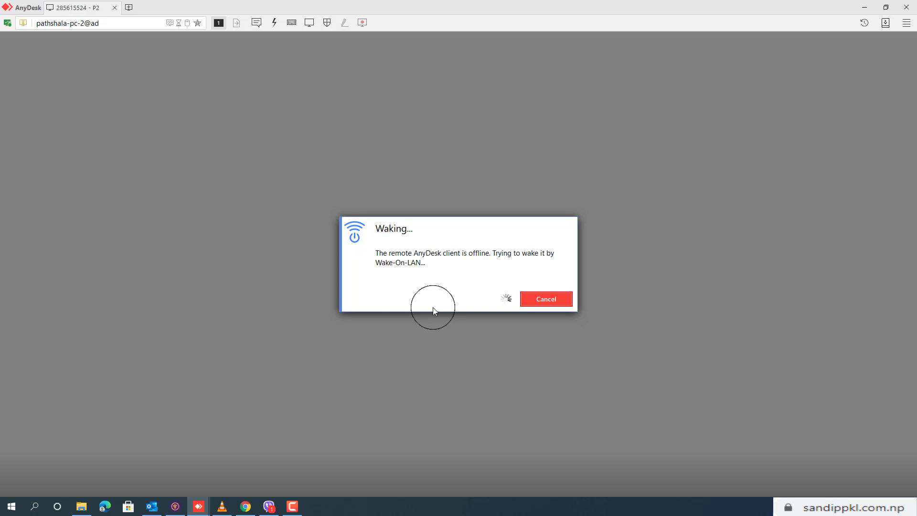
click(129, 8)
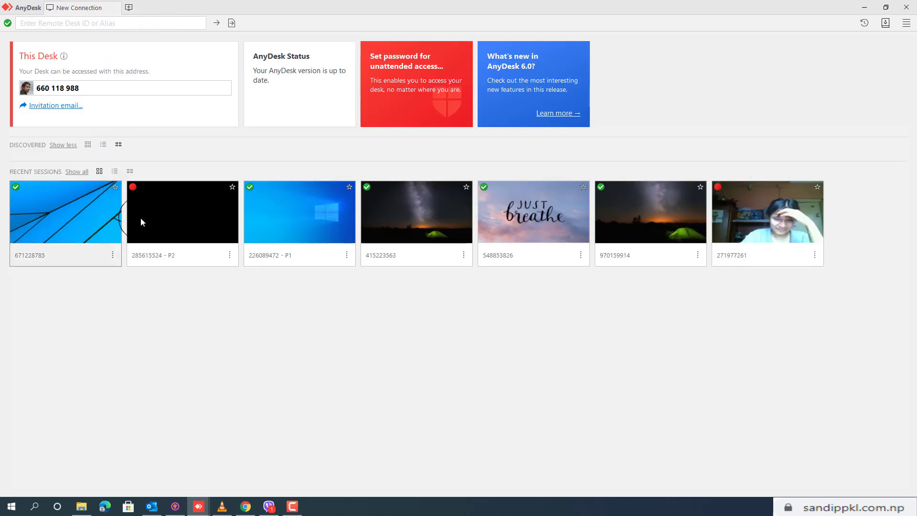
click(176, 227)
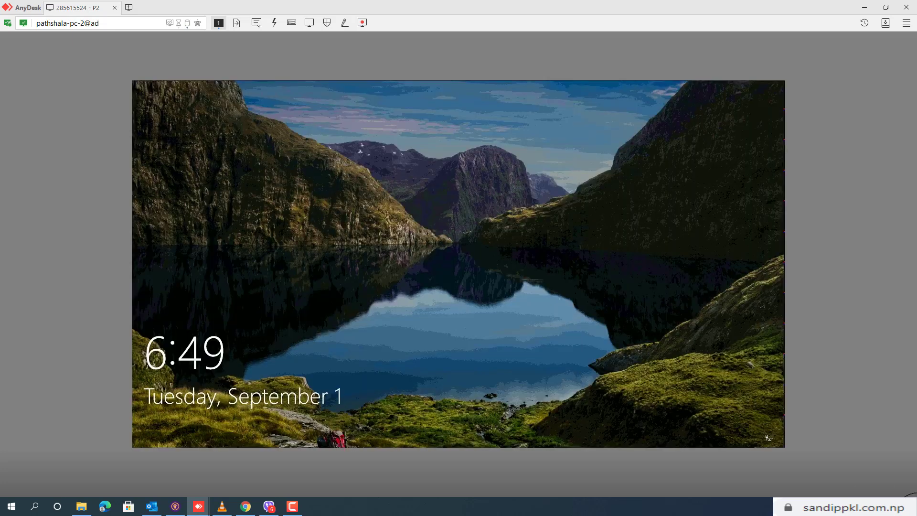
click(471, 307)
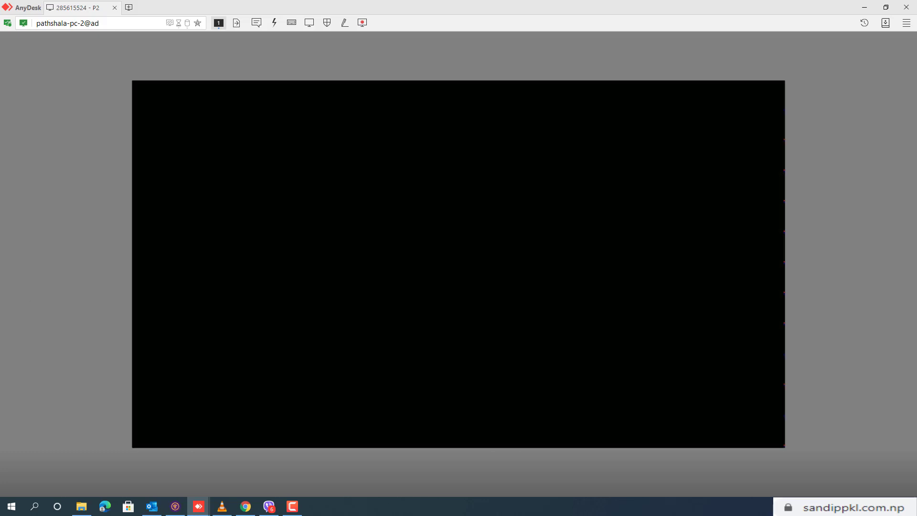
Step: Review the device privacy settings and accept them with the default choices
mouse_move(269, 507)
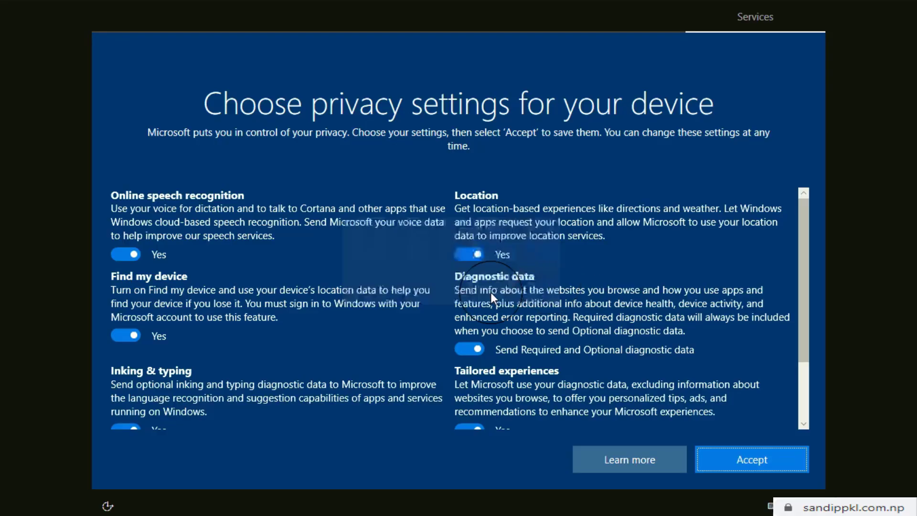
scroll(492, 293, down, 5)
click(756, 456)
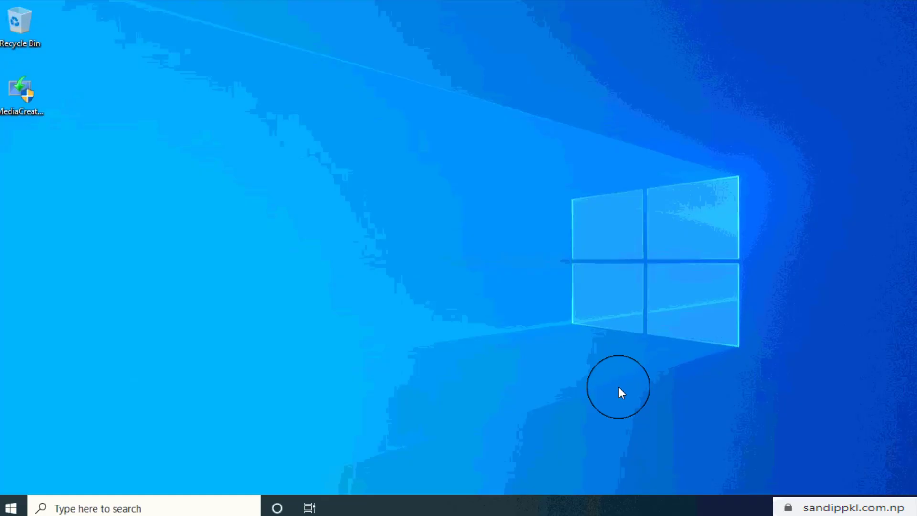
Step: Run winver to check the installed Windows version, and close the version information
click(115, 509)
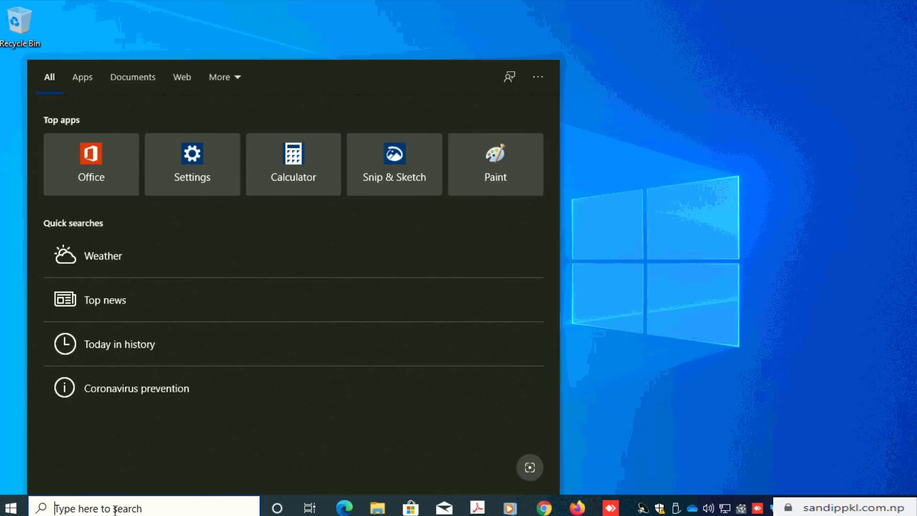
key(super+r)
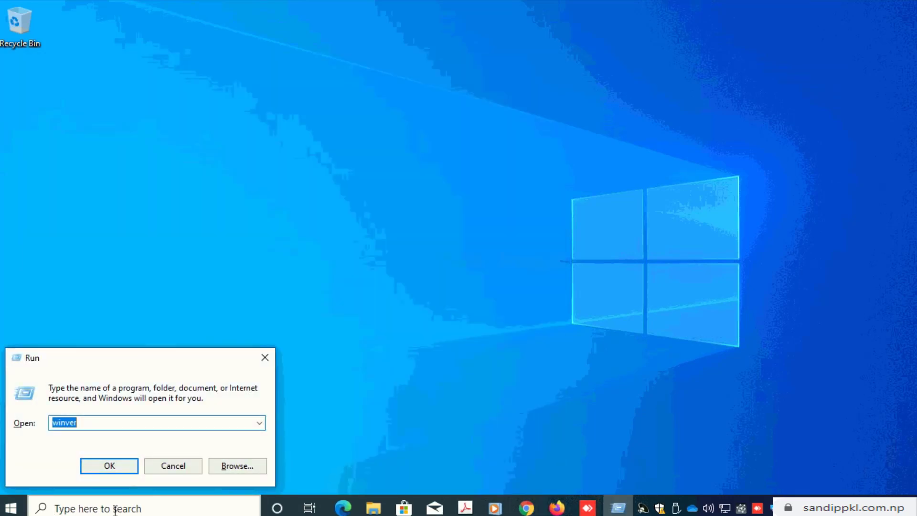
key(Return)
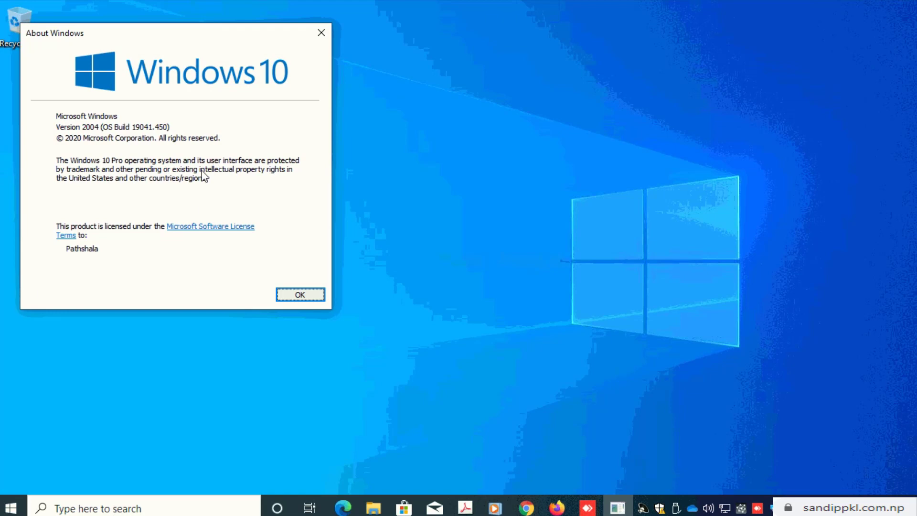
click(300, 295)
Step: Open the Activation page under Update & Security in Windows Settings and examine the edition, activation status and product key information
click(12, 508)
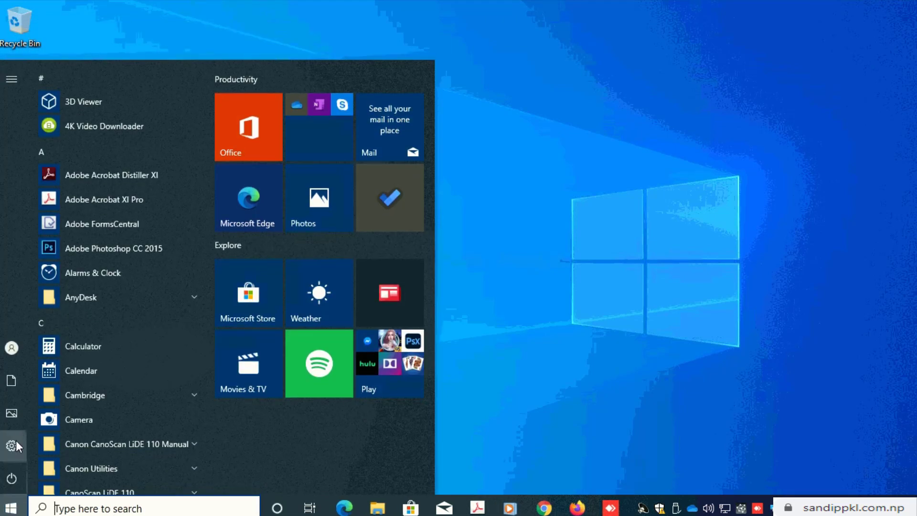
click(14, 441)
scroll(238, 382, down, 4)
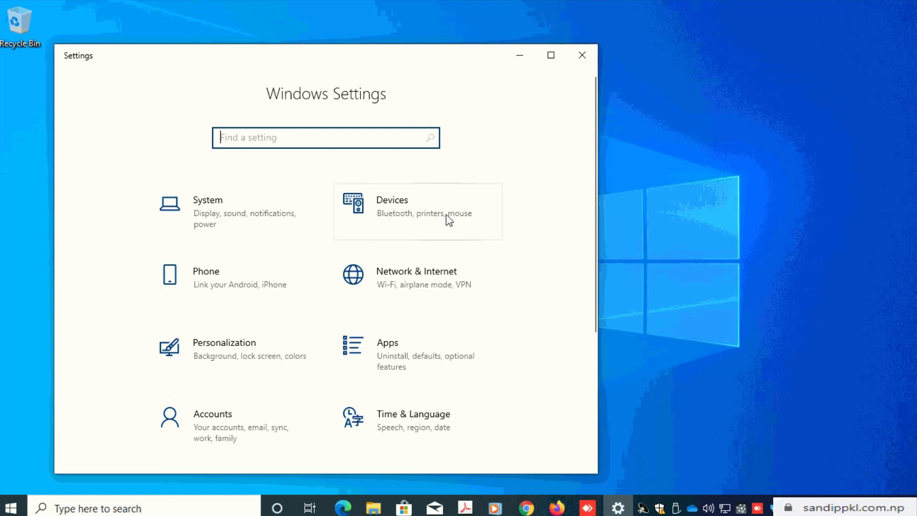
scroll(446, 217, down, 5)
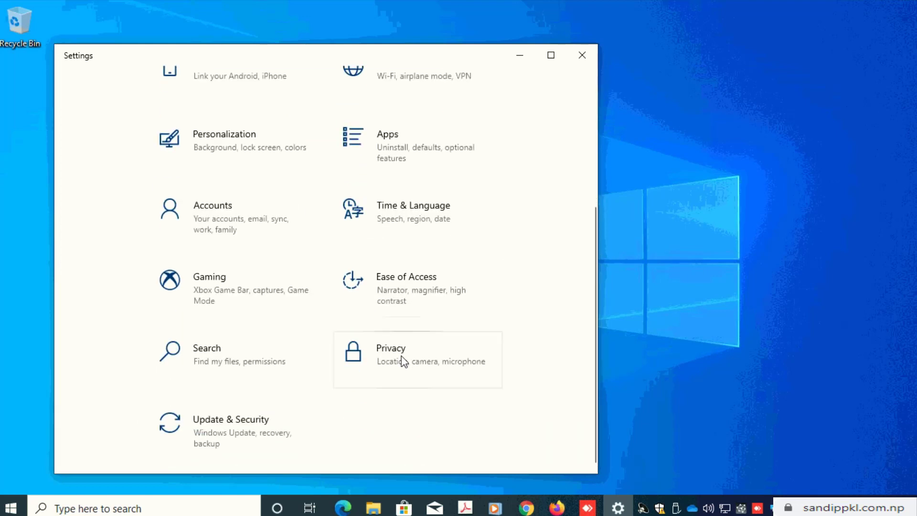
click(222, 435)
scroll(154, 399, down, 3)
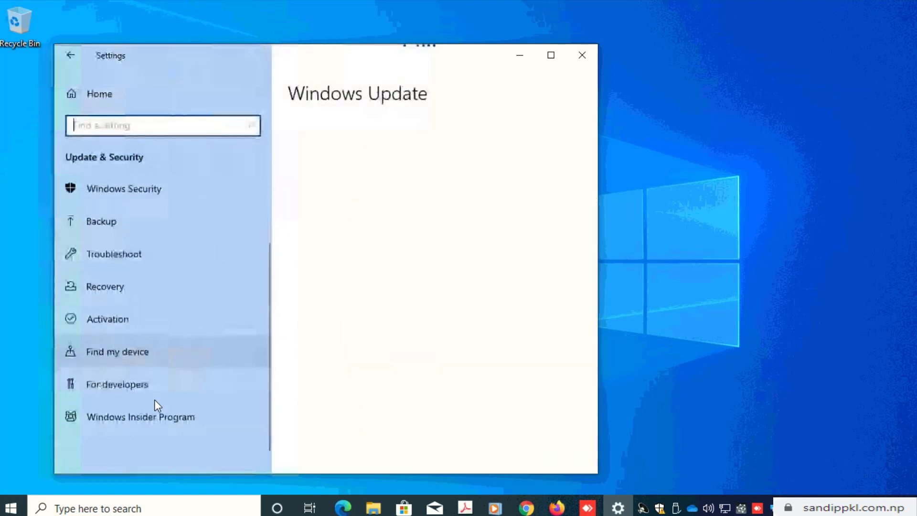
click(125, 312)
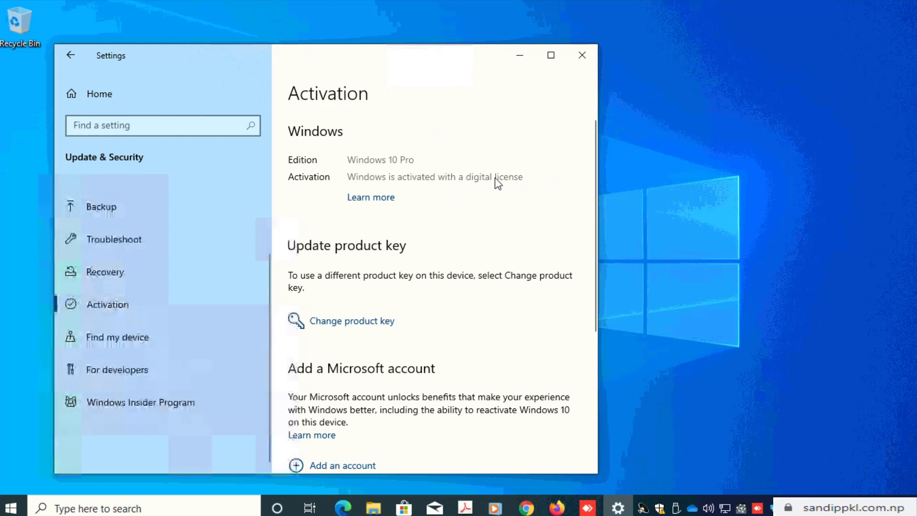
scroll(444, 265, down, 5)
scroll(408, 348, up, 3)
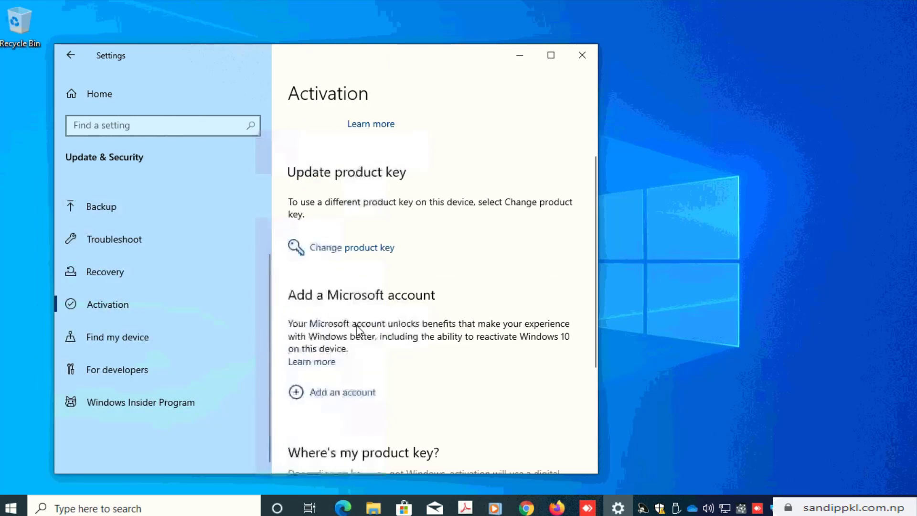
scroll(359, 332, down, 2)
scroll(334, 304, down, 2)
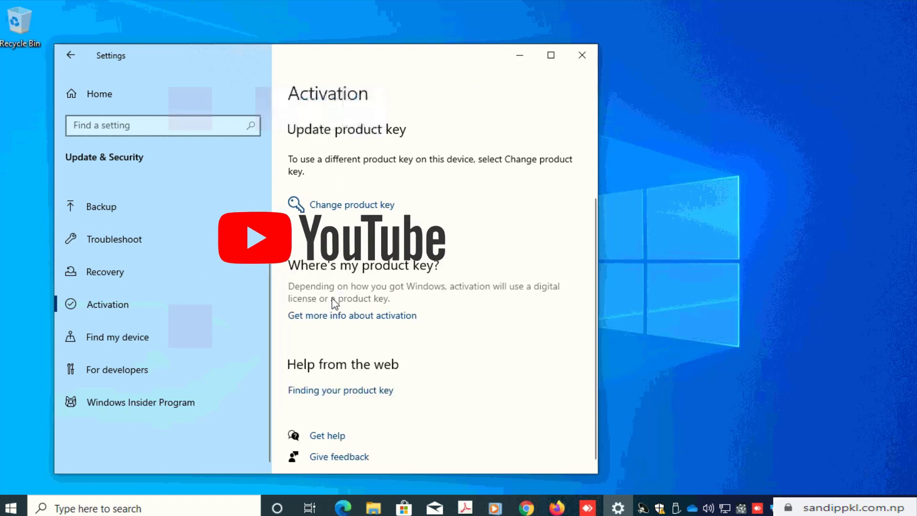